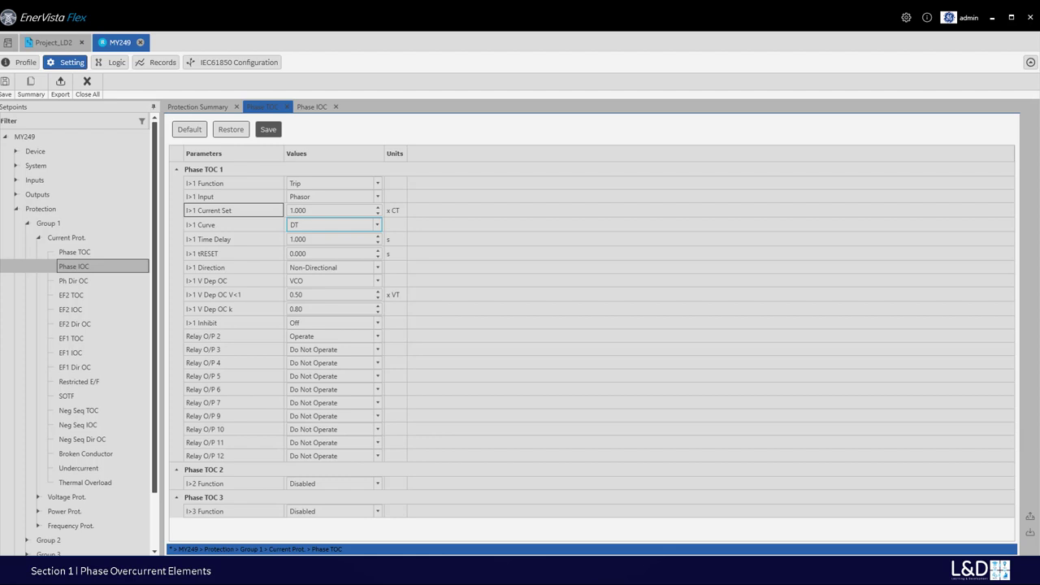
- Examine the curve options available for I>1 Curve in Phase TOC 1, keeping DT selected
left_click(810, 281)
left_click(809, 269)
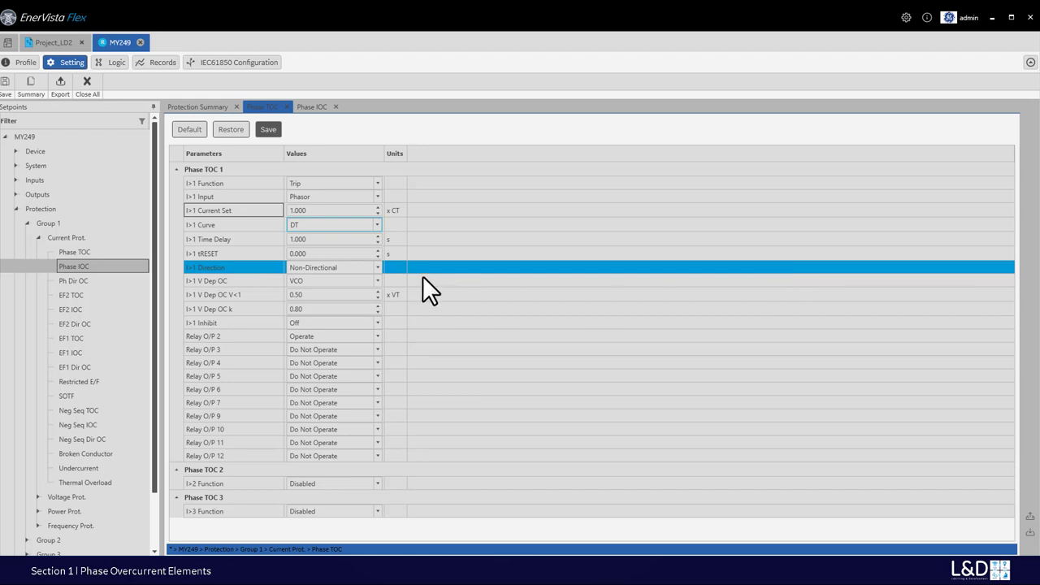
left_click(305, 240)
left_click(377, 225)
left_click(375, 225)
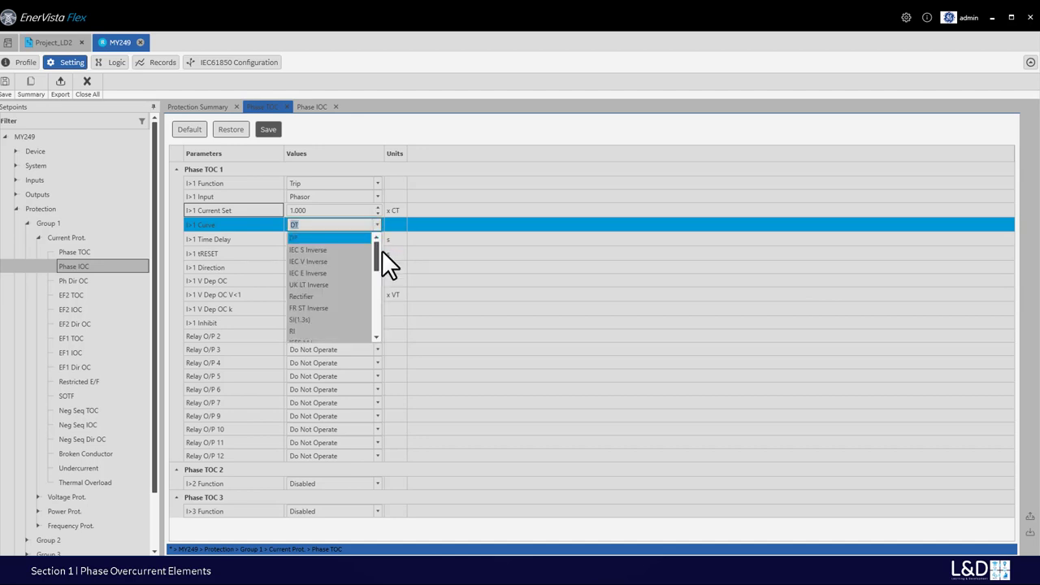
left_click_drag(375, 258, 377, 325)
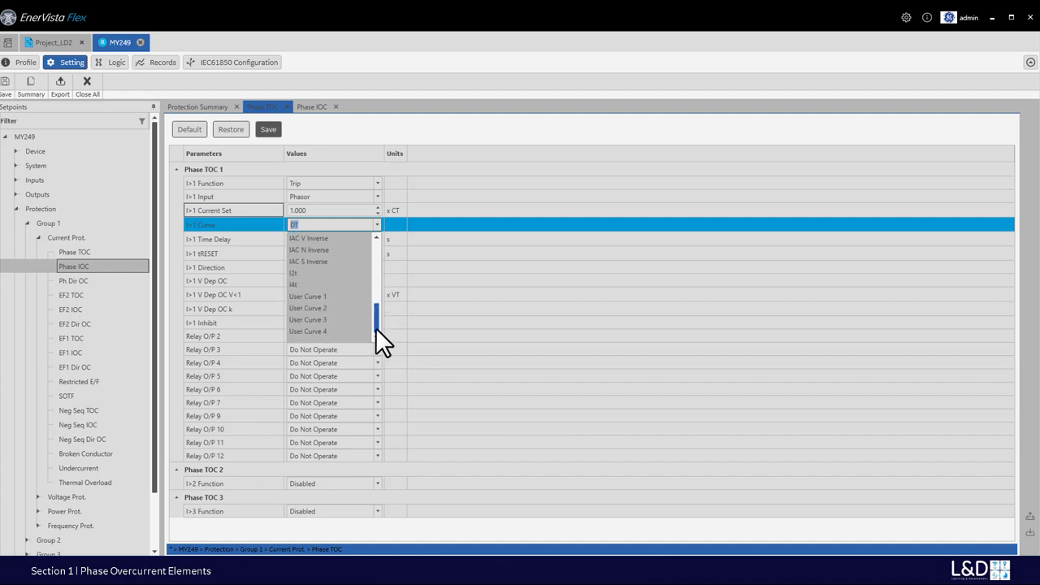
left_click_drag(375, 328, 379, 212)
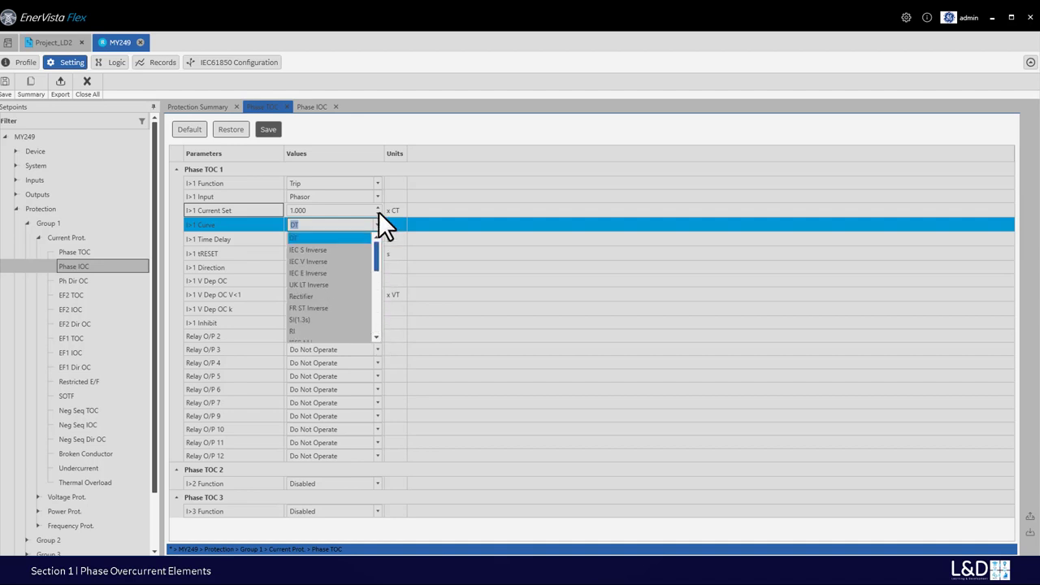
left_click(293, 237)
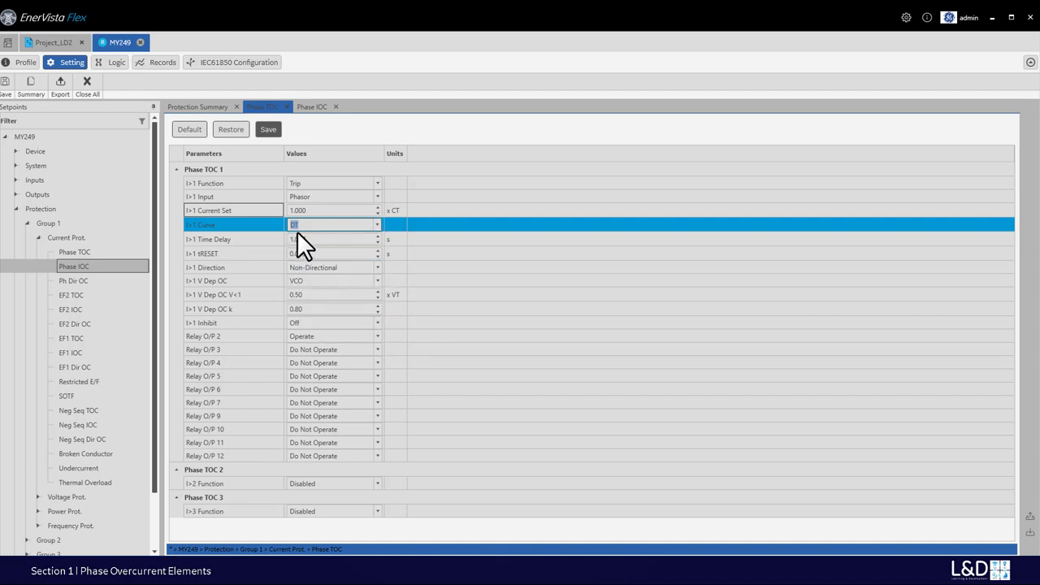
left_click(315, 225)
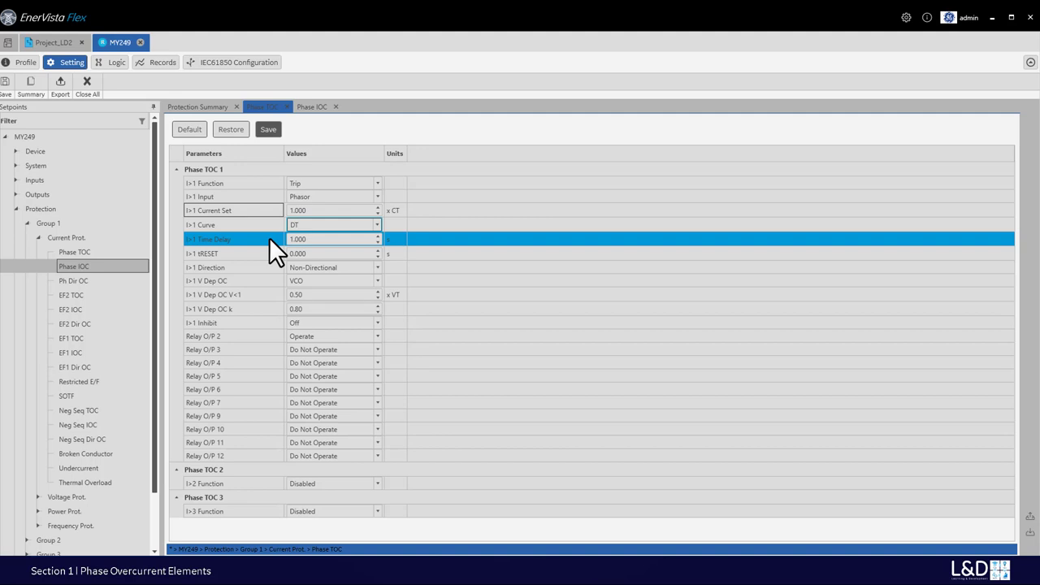
- Set the I>1 Curve of Phase TOC 1 to IEC S Inverse
left_click(360, 225)
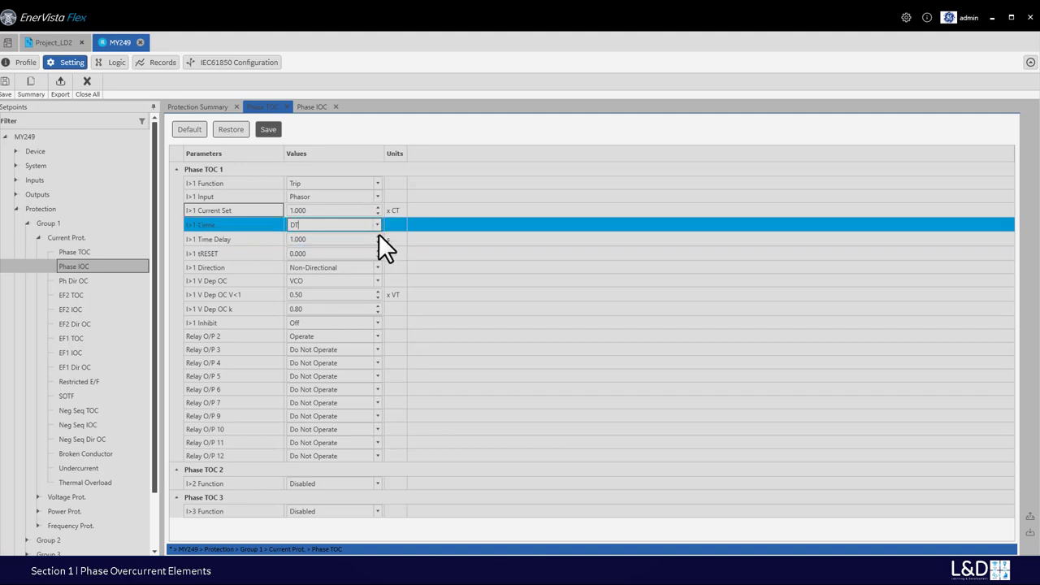
left_click(377, 224)
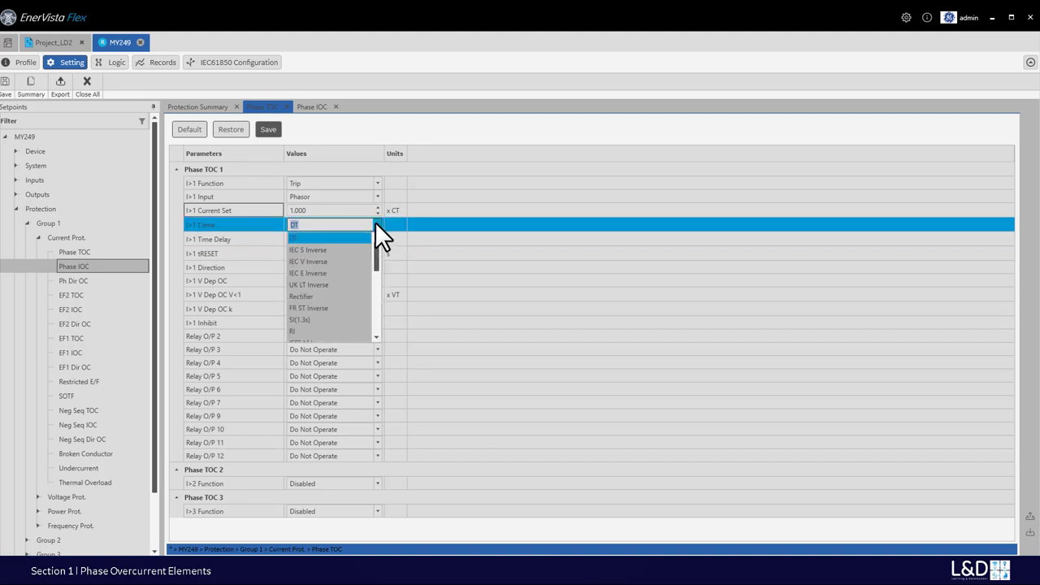
left_click(319, 249)
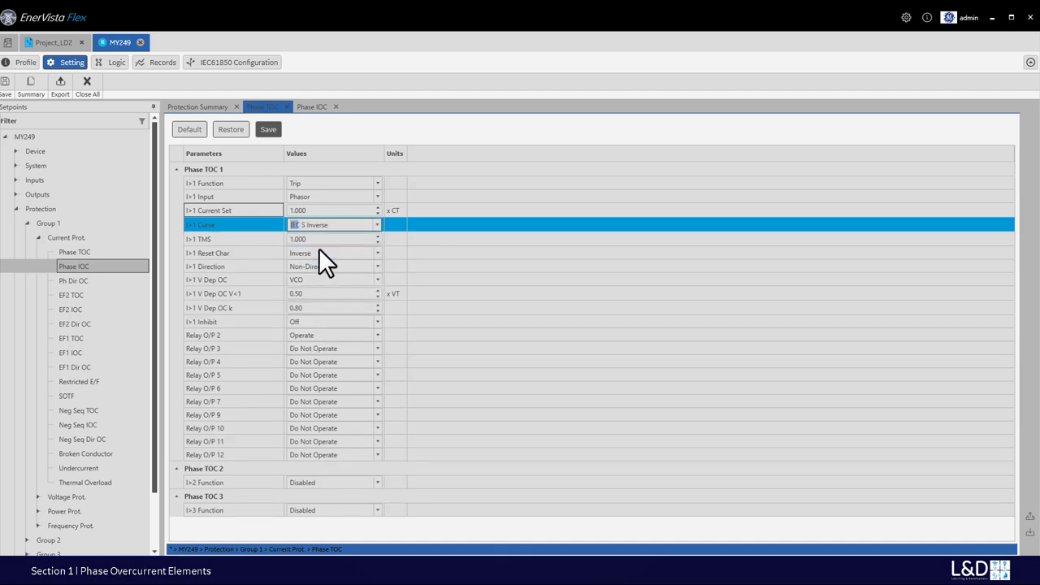
left_click(223, 241)
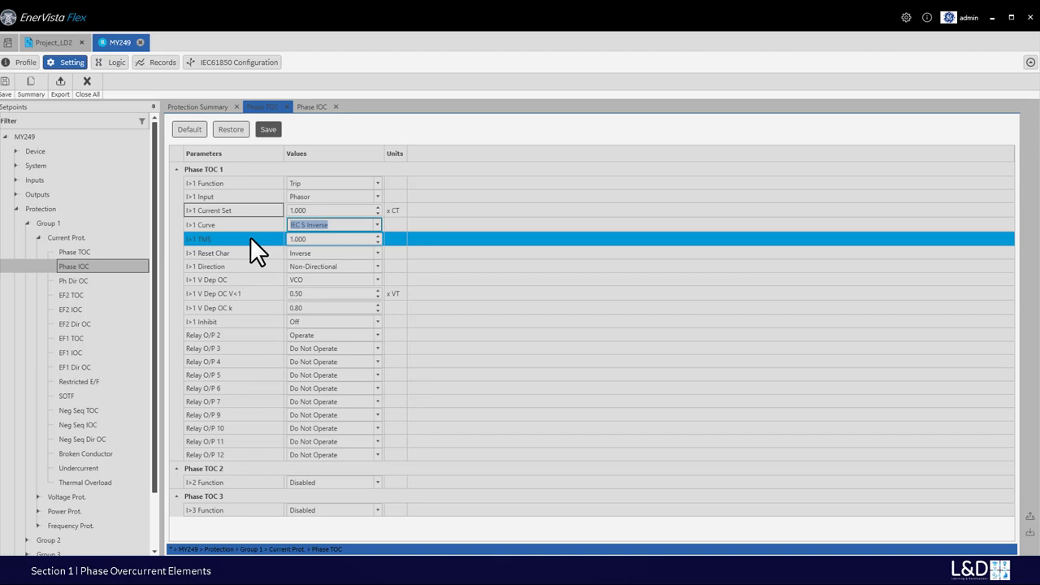
- Set the I>1 Curve of Phase TOC 1 to RI
left_click(376, 225)
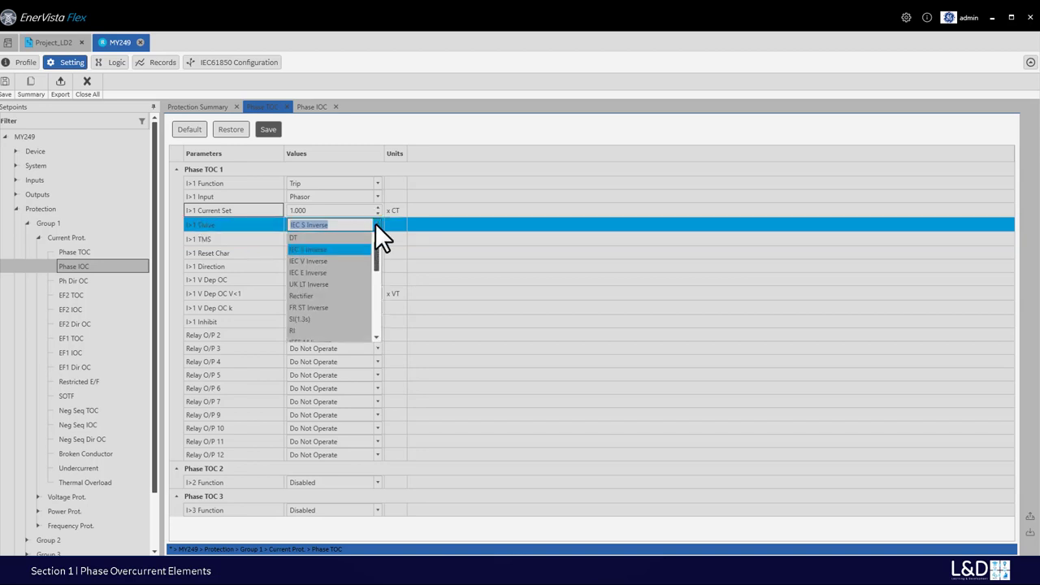
left_click(328, 330)
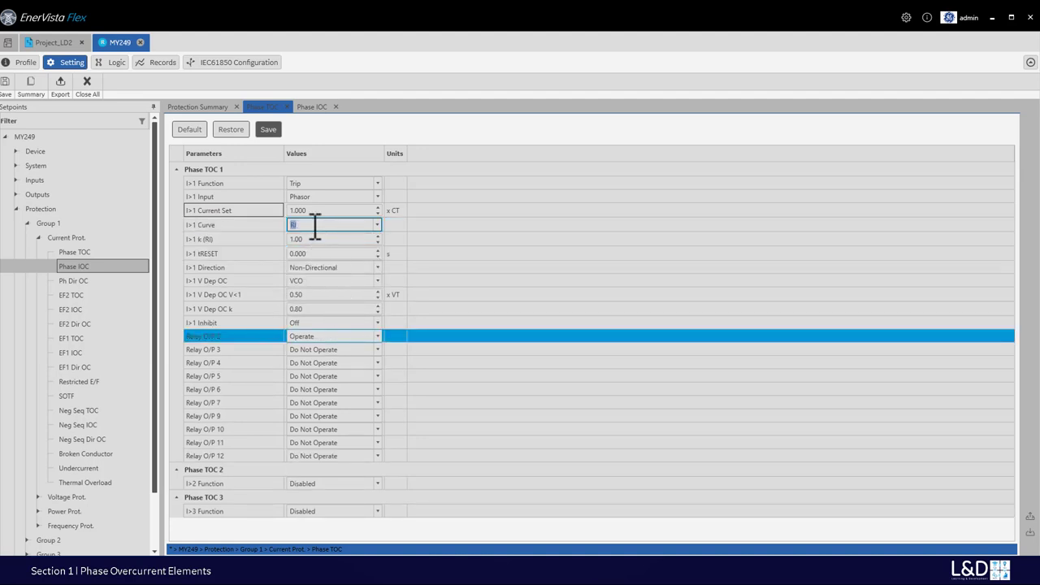
left_click(211, 243)
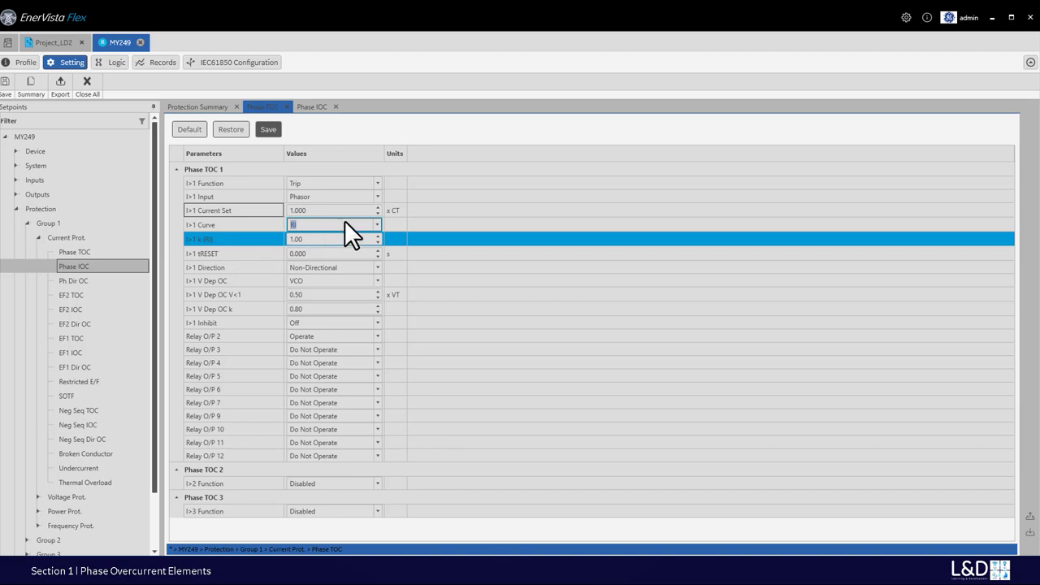
- Set the I>1 Curve of Phase TOC 1 to IEEE M Inverse
left_click(376, 224)
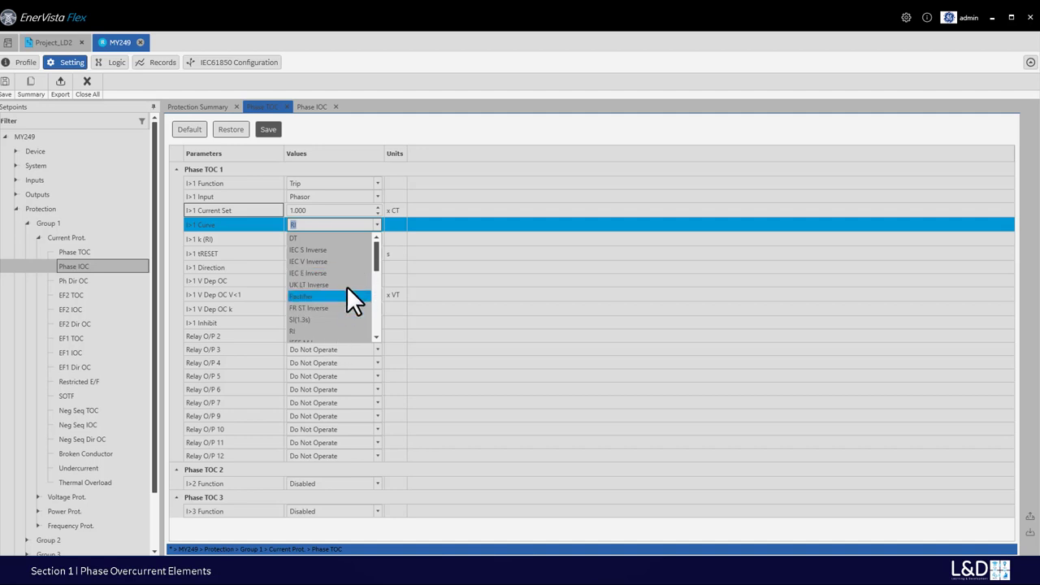
scroll(351, 276, "down", 2)
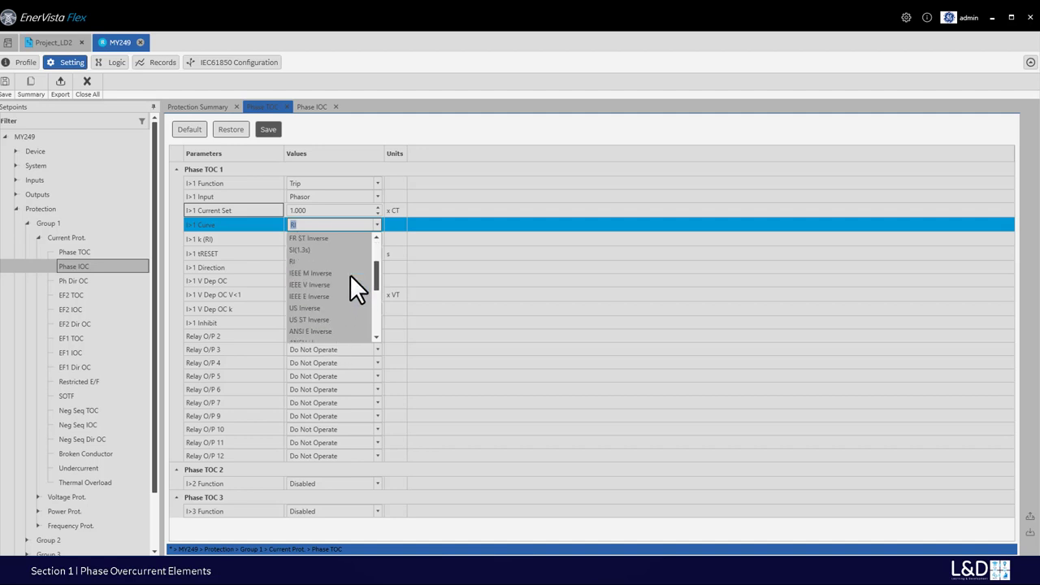
left_click(301, 273)
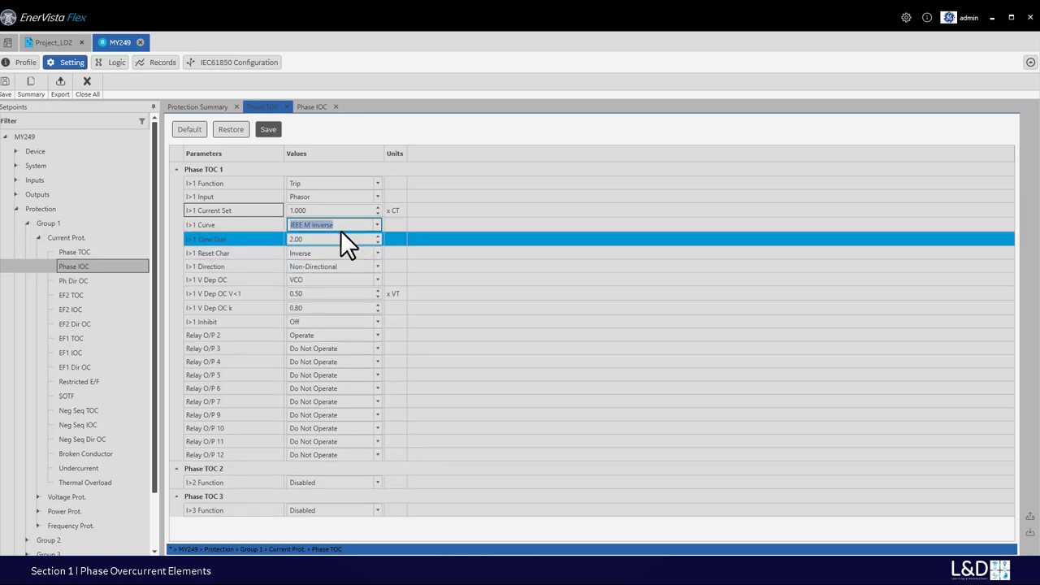
left_click(341, 229)
key("Down")
key("Down")
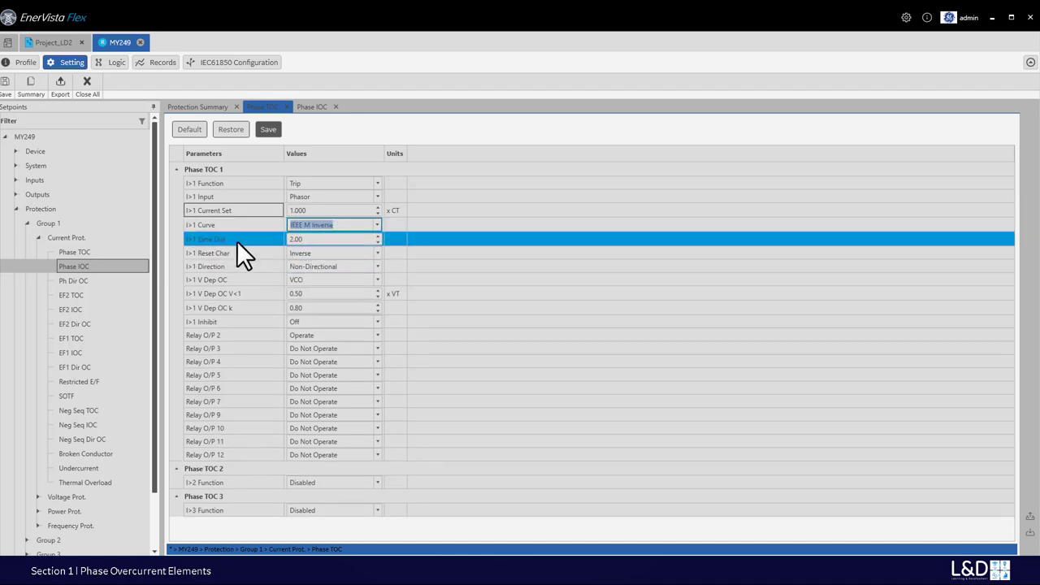
key("Up")
- Set I>1 Reset Char of Phase TOC 1 to DT and return it to Inverse
left_click(245, 255)
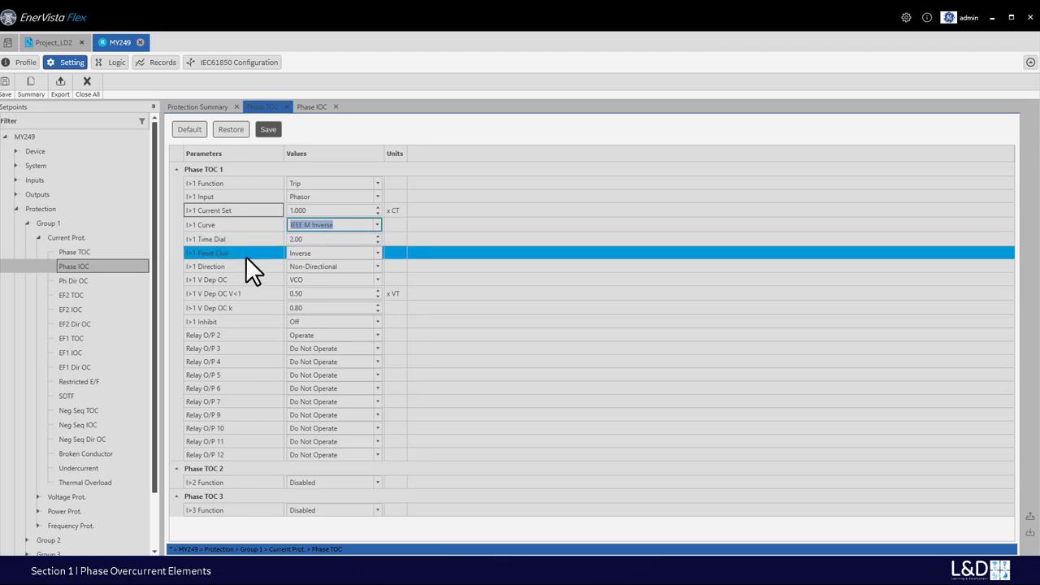
left_click(373, 252)
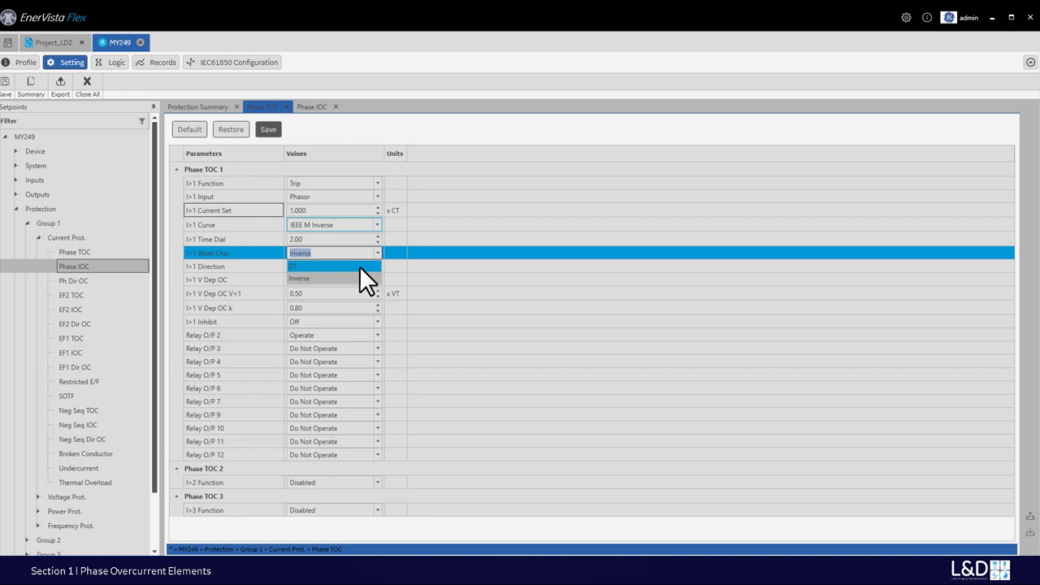
left_click(320, 266)
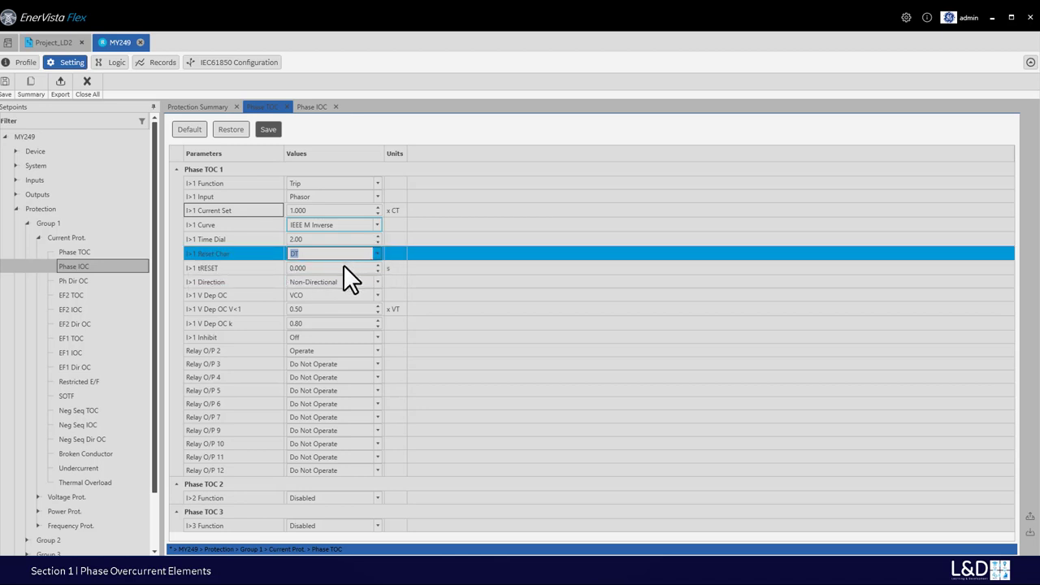
left_click(314, 275)
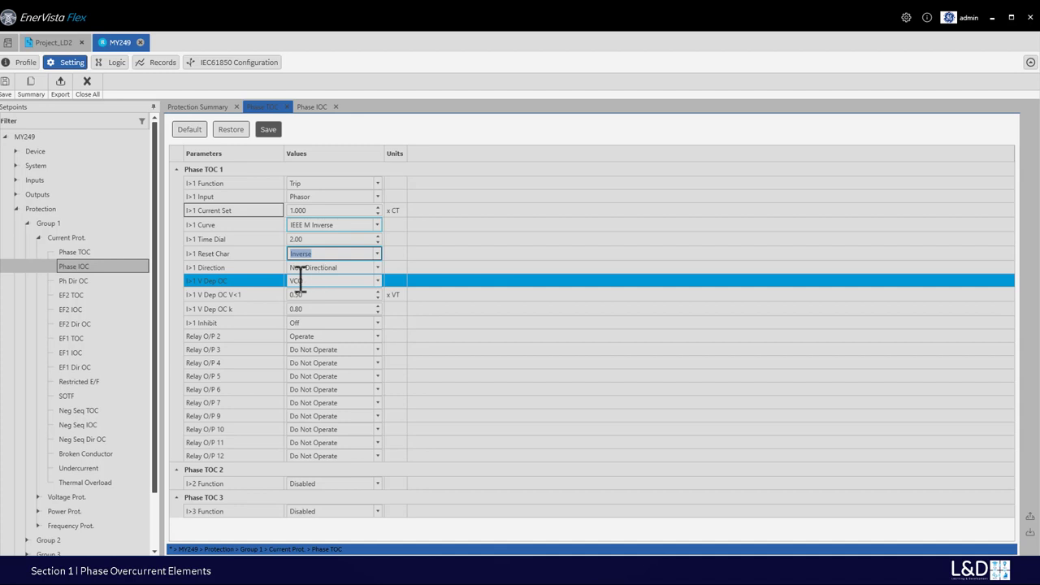
left_click(261, 319)
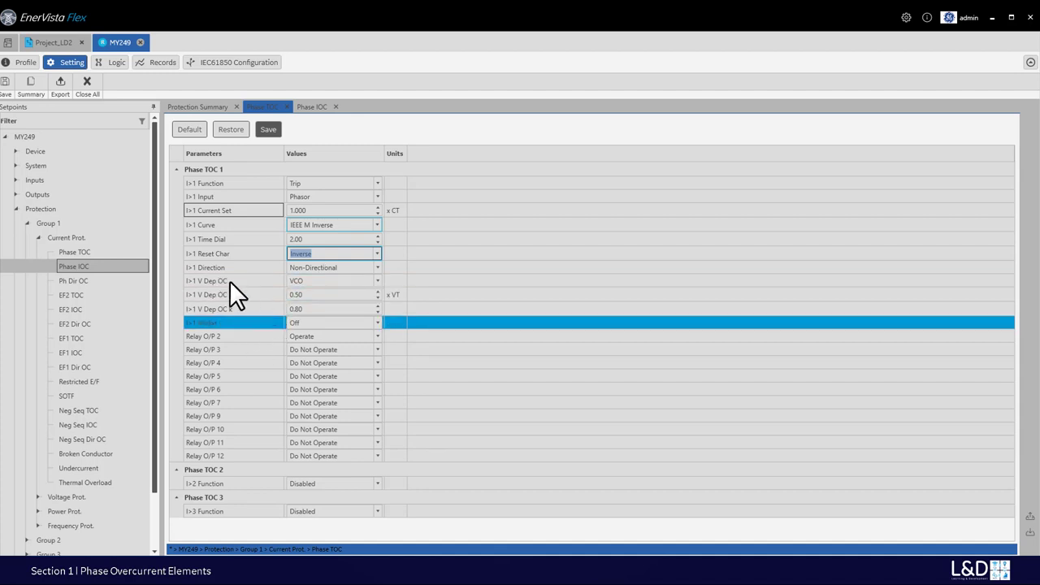
- Look through the voltage-dependent overcurrent options for I>1 V Dep OC, keeping VCO selected
left_click(377, 280)
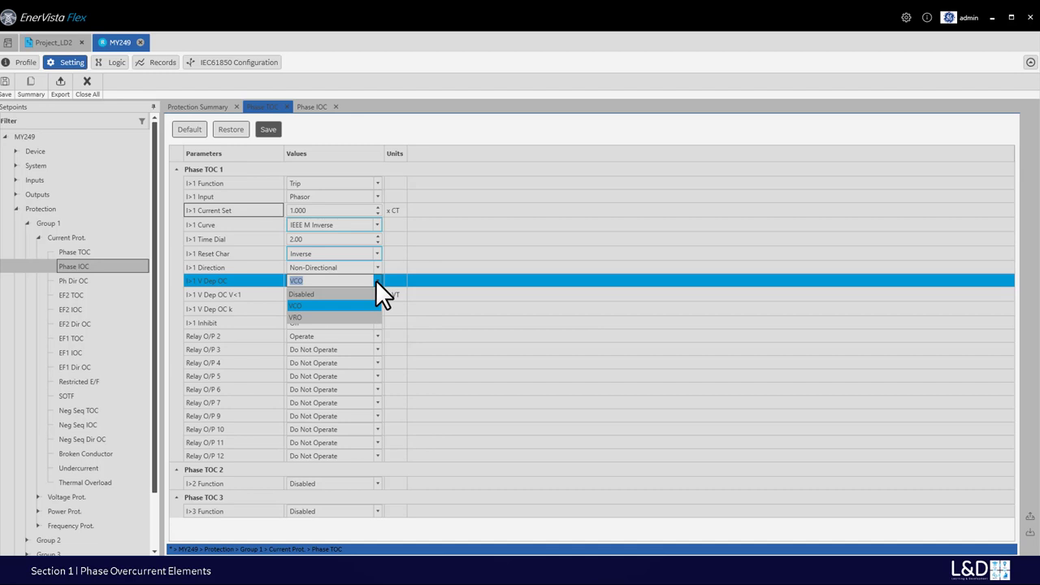
left_click(316, 305)
left_click(317, 307)
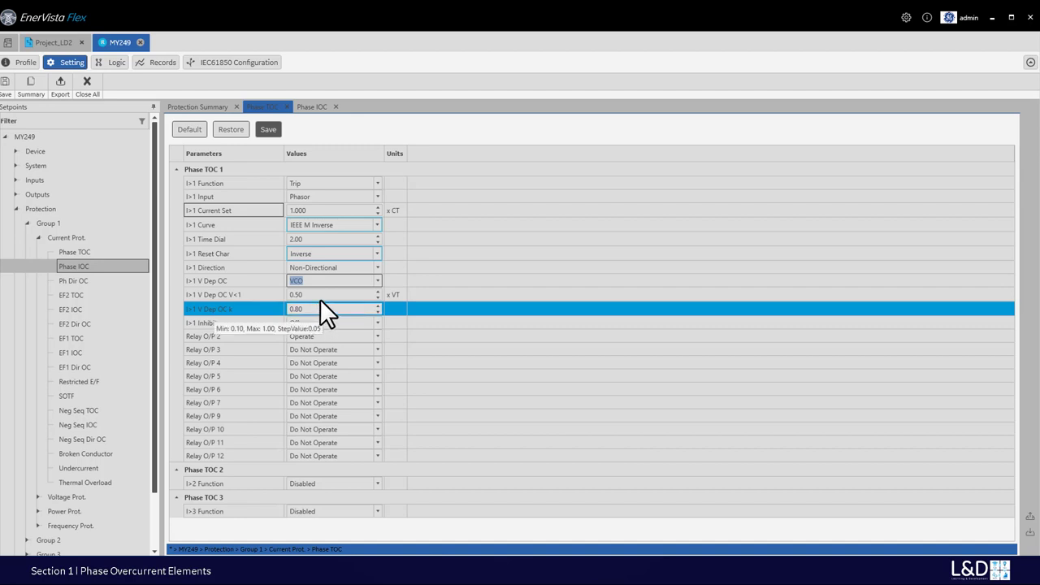
left_click(327, 294)
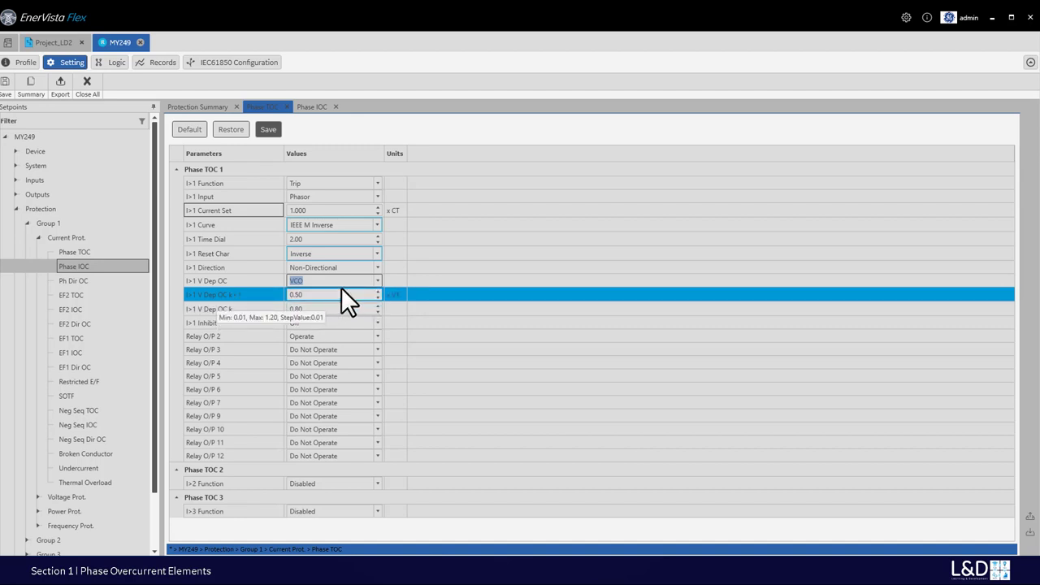
- Set I>1 V Dep OC of Phase TOC 1 to VRO
left_click(356, 281)
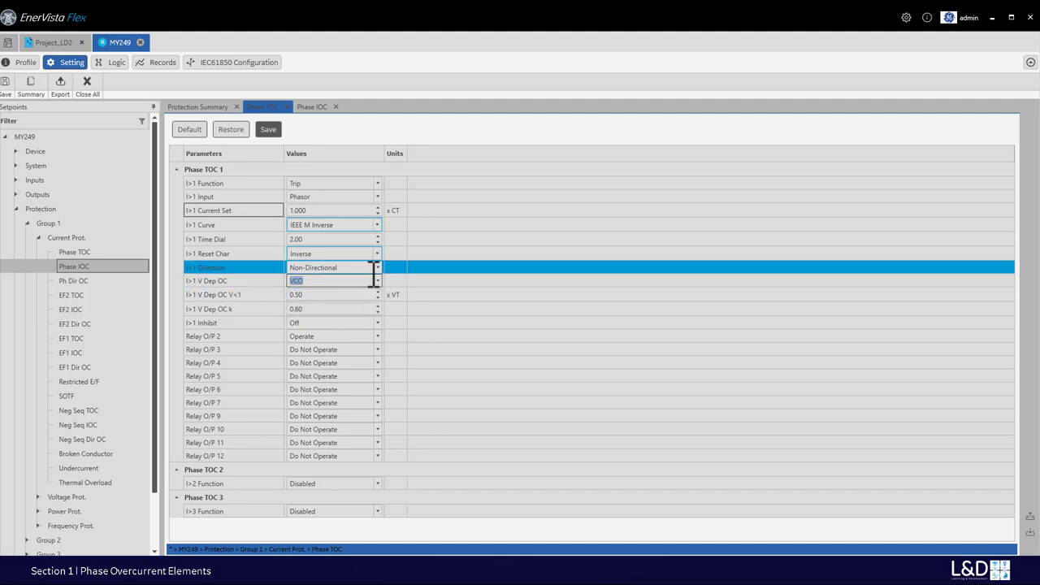
left_click(364, 284)
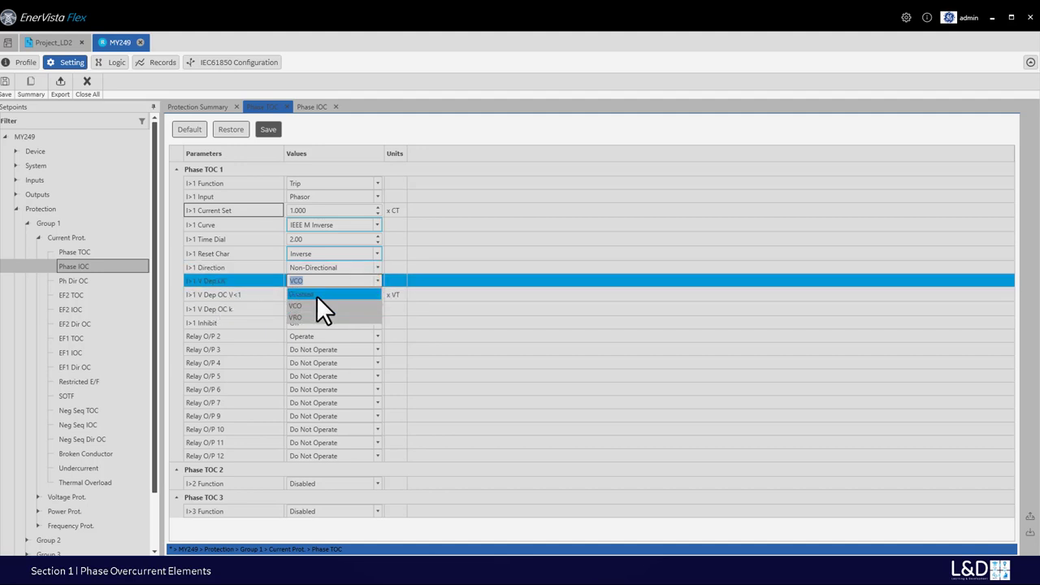
left_click(310, 317)
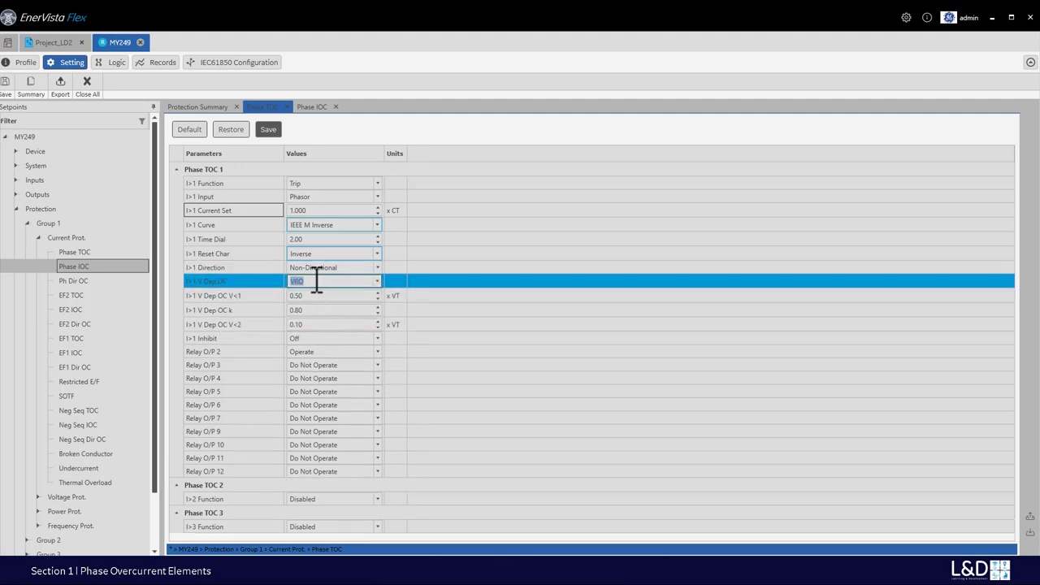
left_click(316, 281)
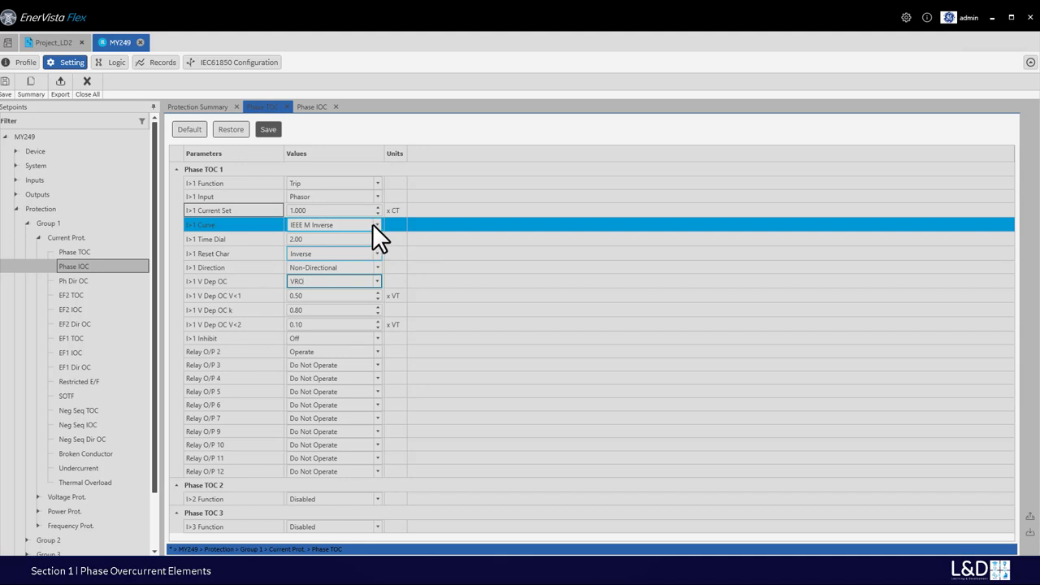
- Try IEEE V Inverse as the I>1 Curve of Phase TOC 1, and finally set it to IEEE E Inverse
left_click(376, 225)
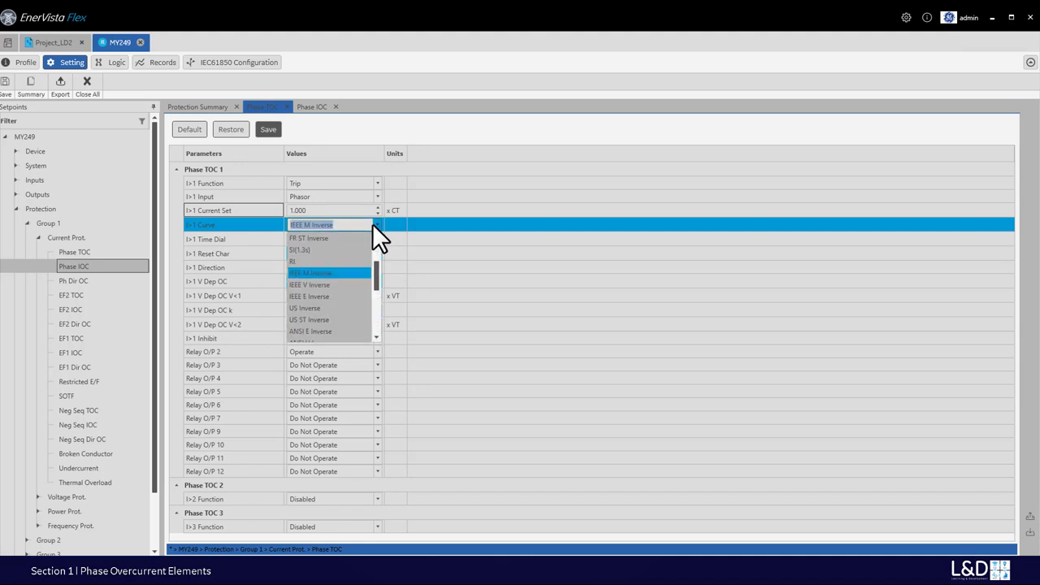
left_click(327, 285)
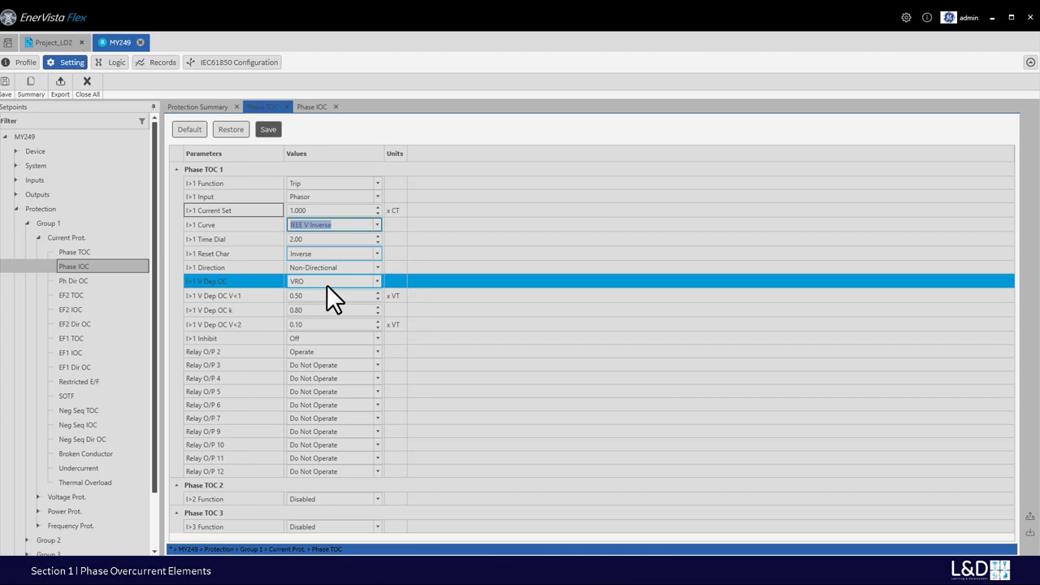
left_click(379, 224)
left_click(379, 224)
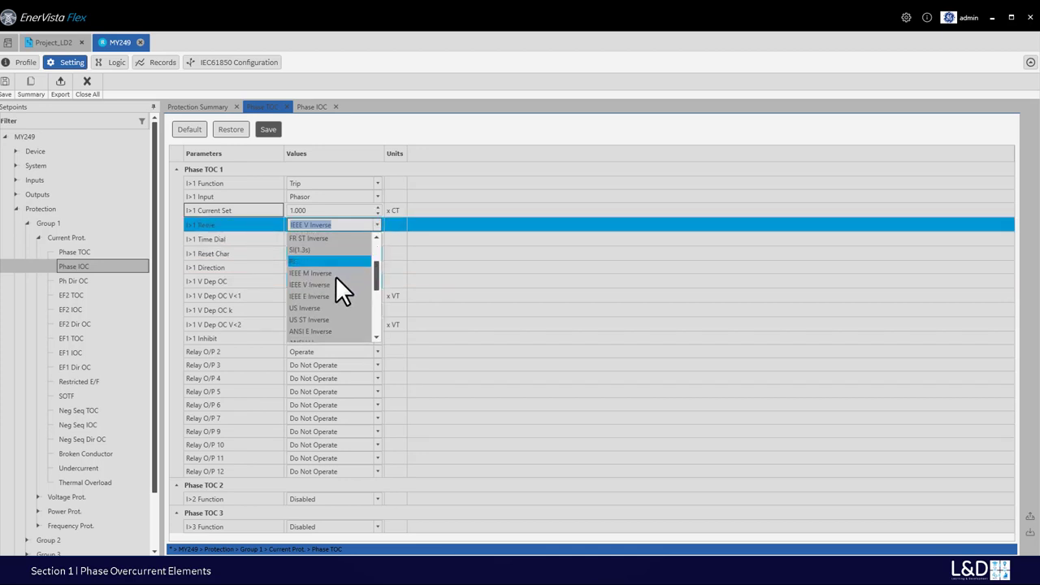
left_click(328, 296)
left_click(328, 294)
left_click(341, 253)
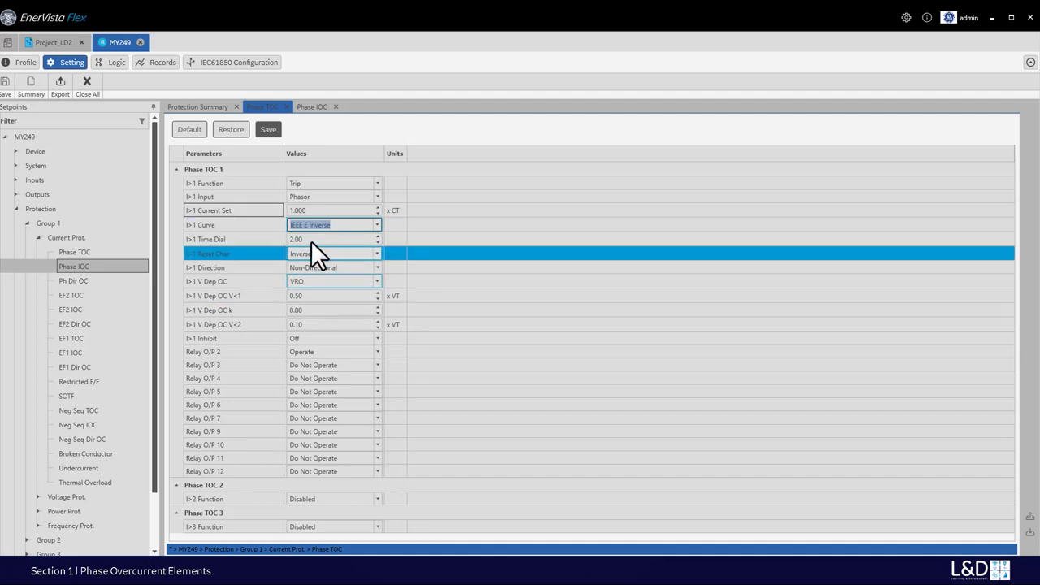
left_click(310, 240)
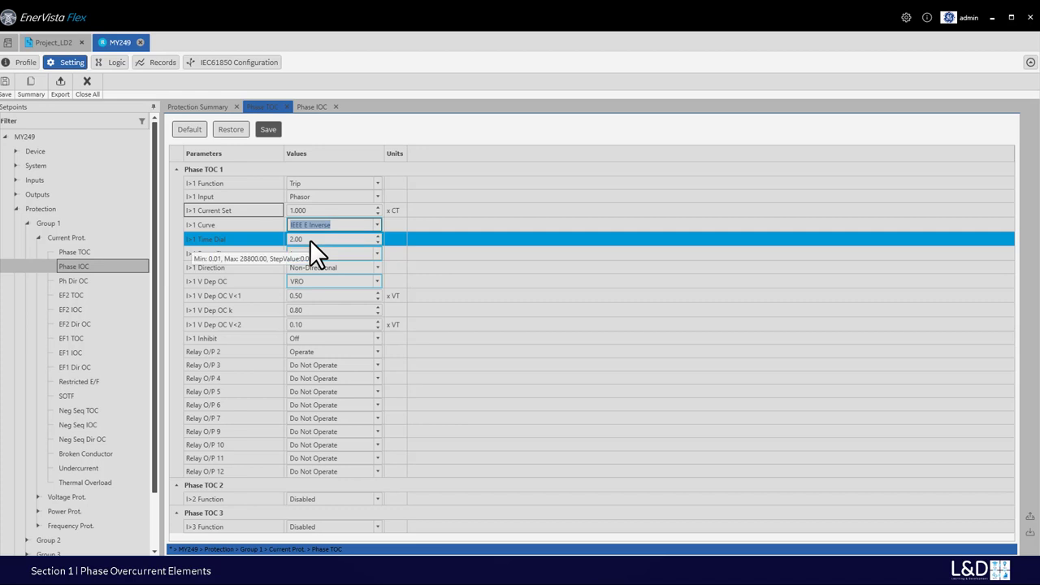
- Set the I>1 Reset Char of Phase TOC 1 to DT
left_click(323, 254)
left_click(345, 268)
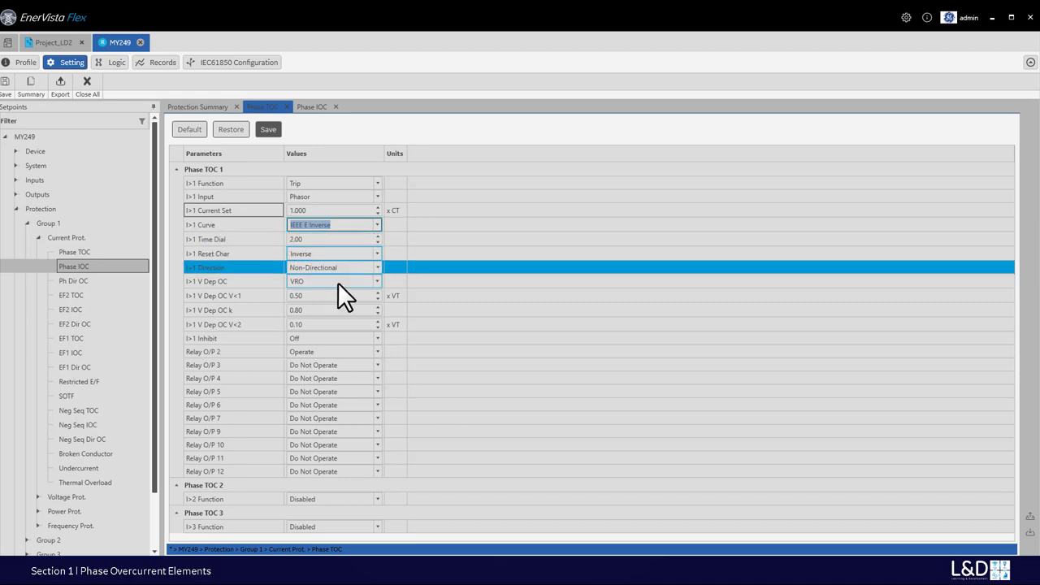
left_click(378, 252)
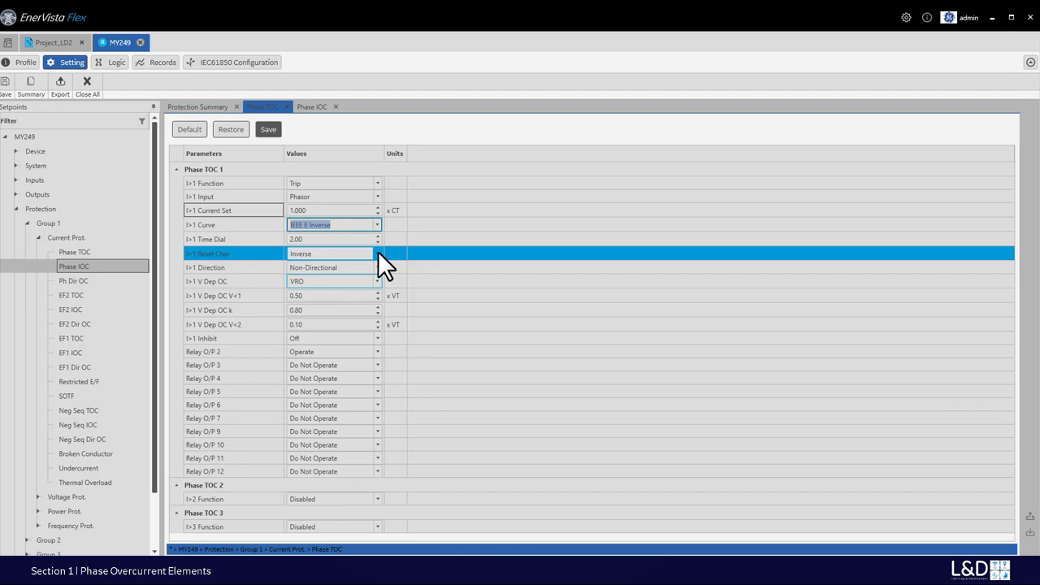
left_click(378, 252)
left_click(301, 265)
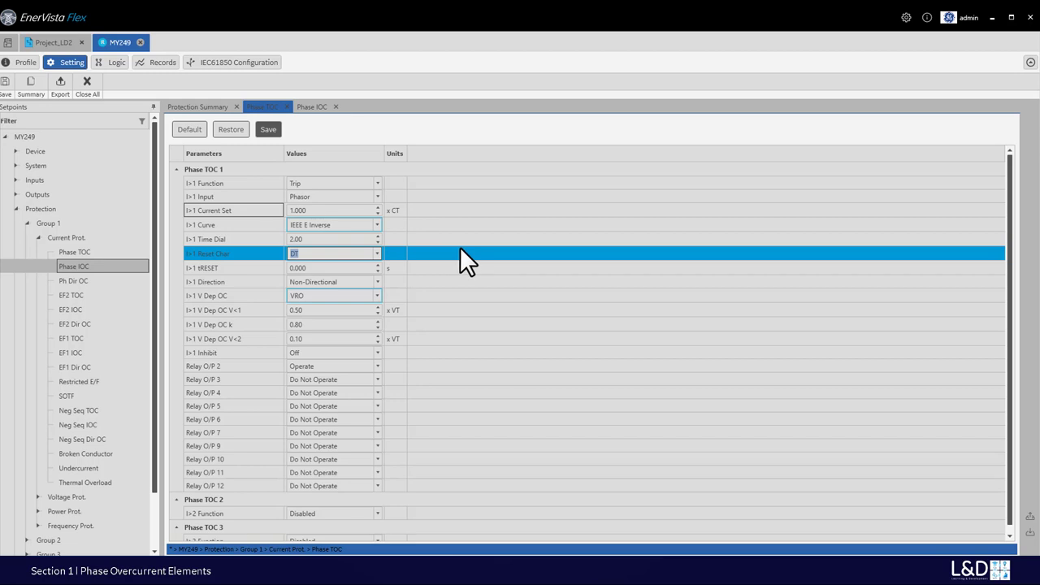
left_click(509, 265)
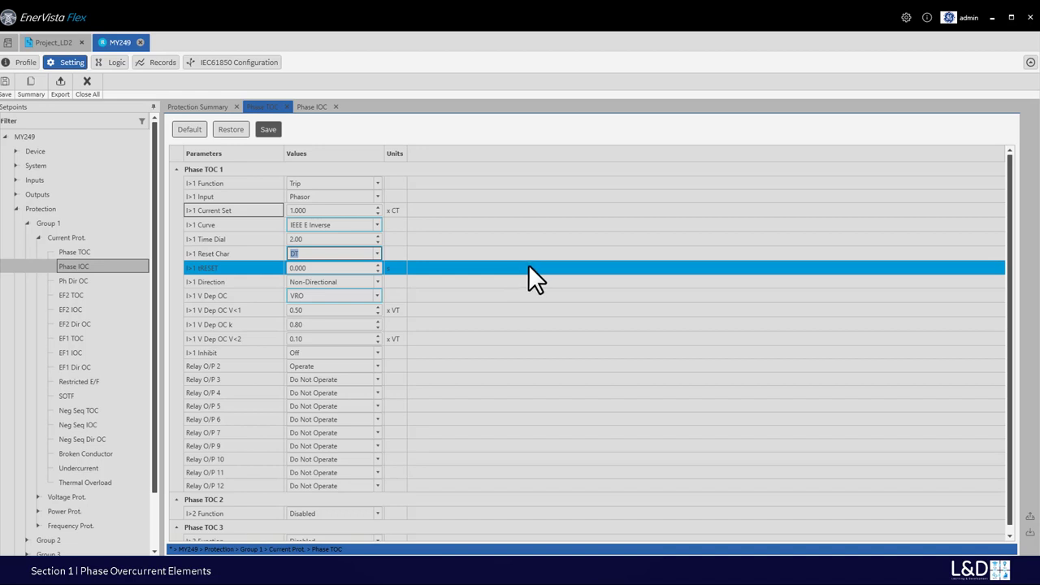